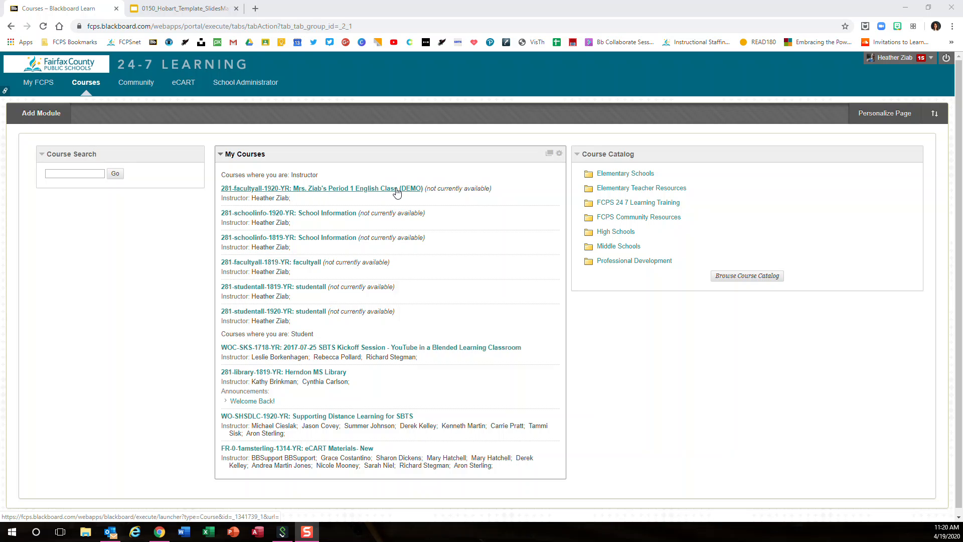
Open the Period 1 English Class (DEMO) course and begin a tool link named "Blackboard Collaborate Ultra Sessions" in the course menu.
click(396, 189)
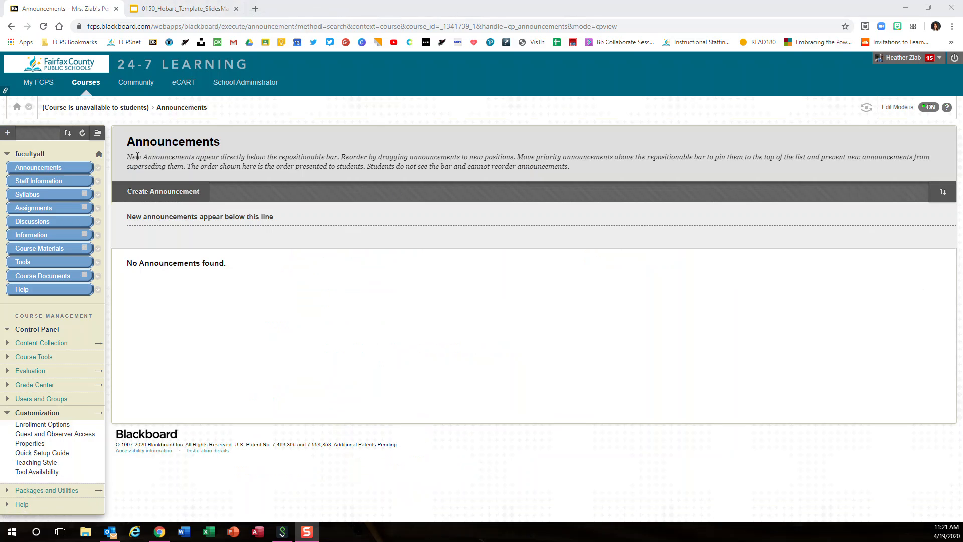
click(10, 137)
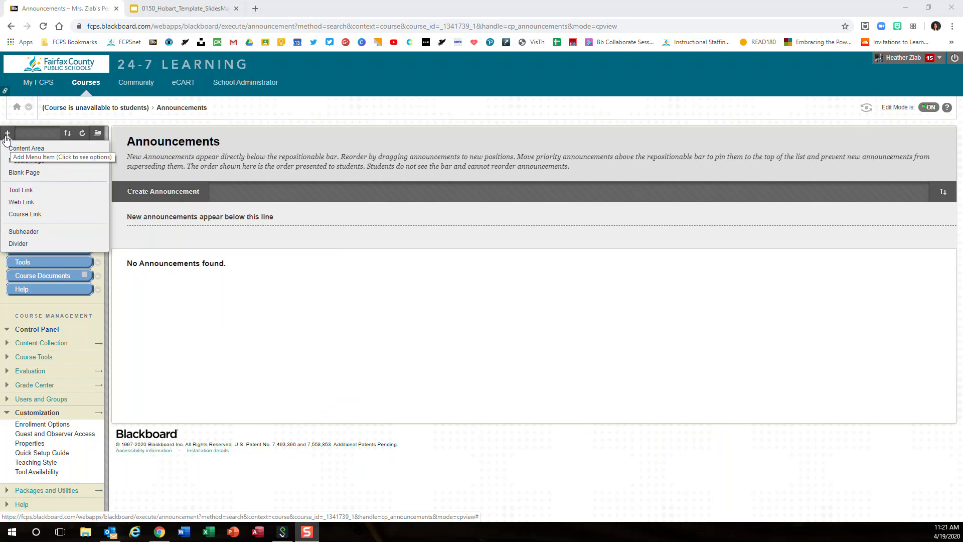
click(39, 193)
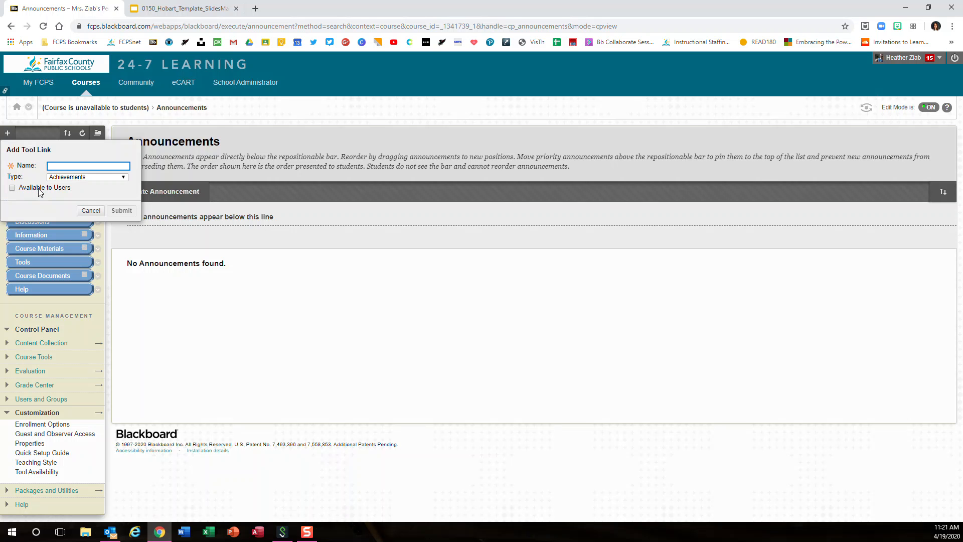
text(Blackboard CO)
text(llaborate U)
text(ltra)
text( Sessions)
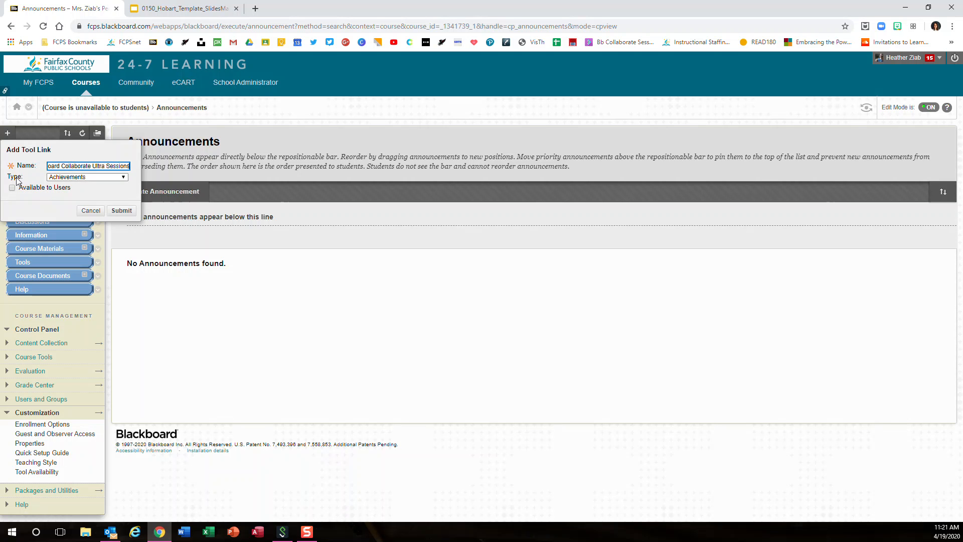
Set the new link's type to Blackboard Collaborate Ultra, make it available to users and submit it.
click(66, 178)
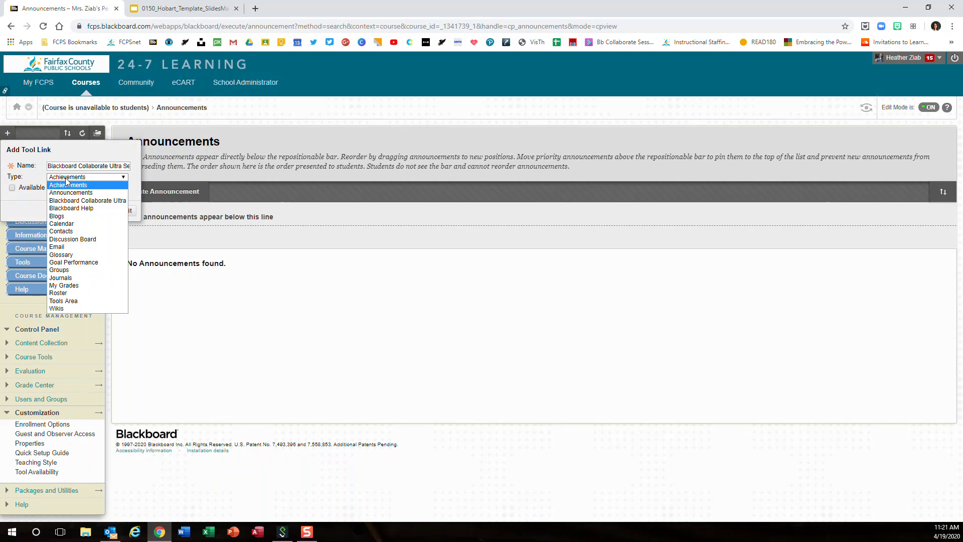
click(86, 201)
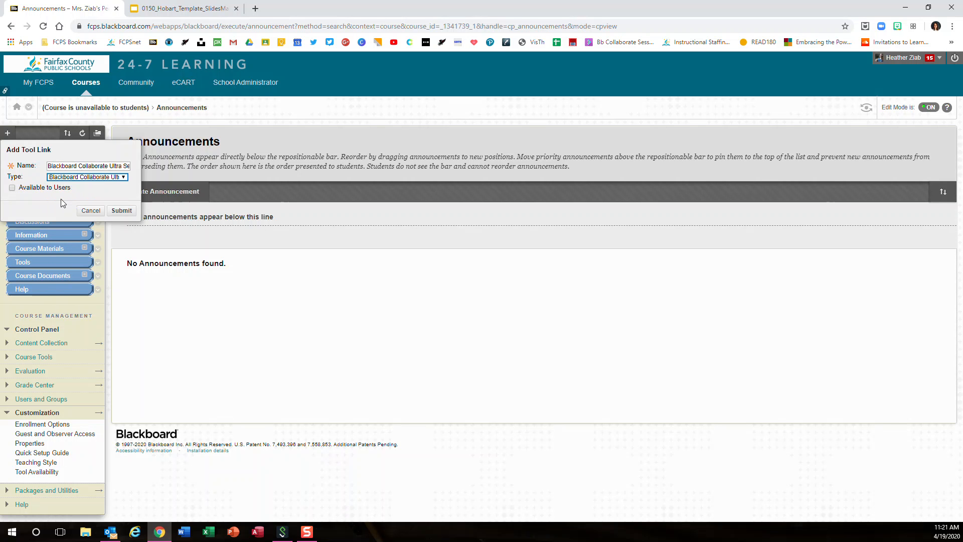
click(13, 188)
click(121, 210)
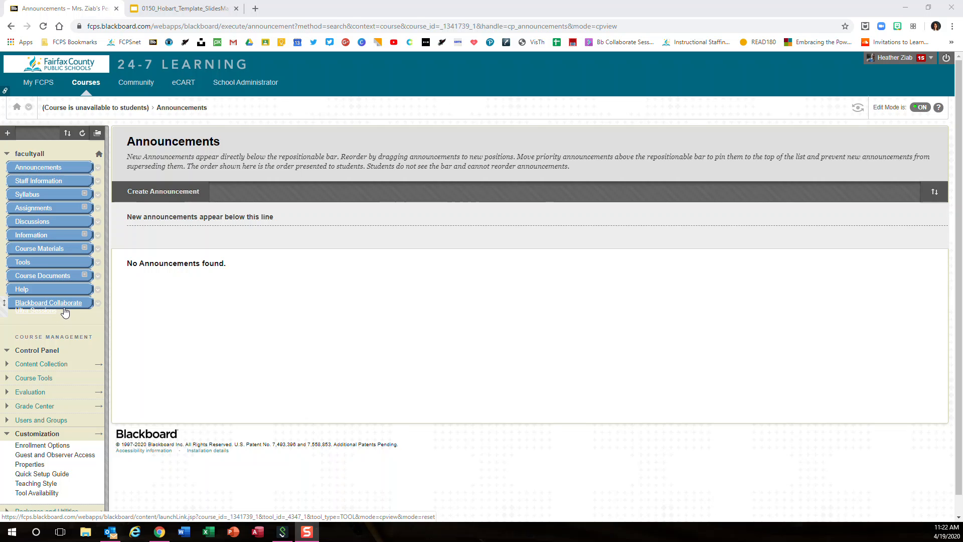
click(97, 304)
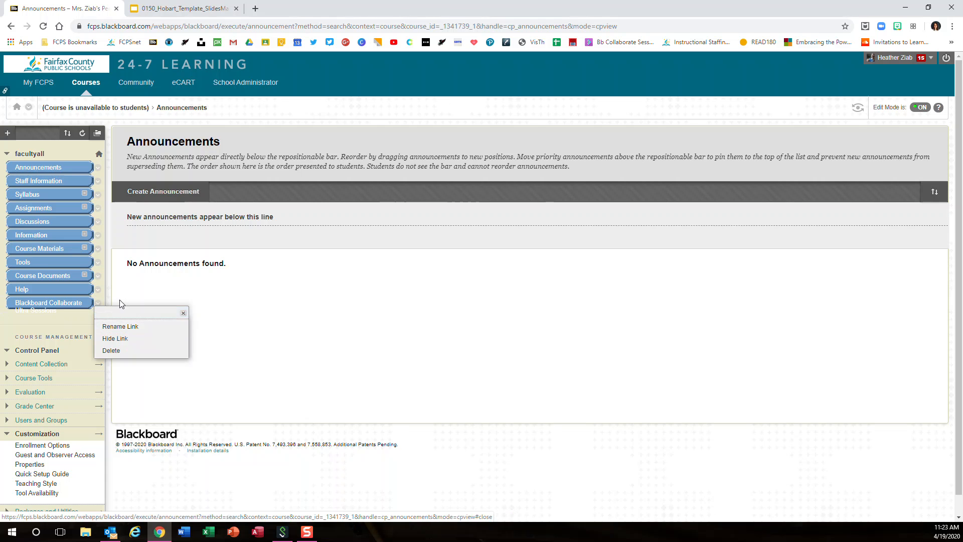
click(120, 299)
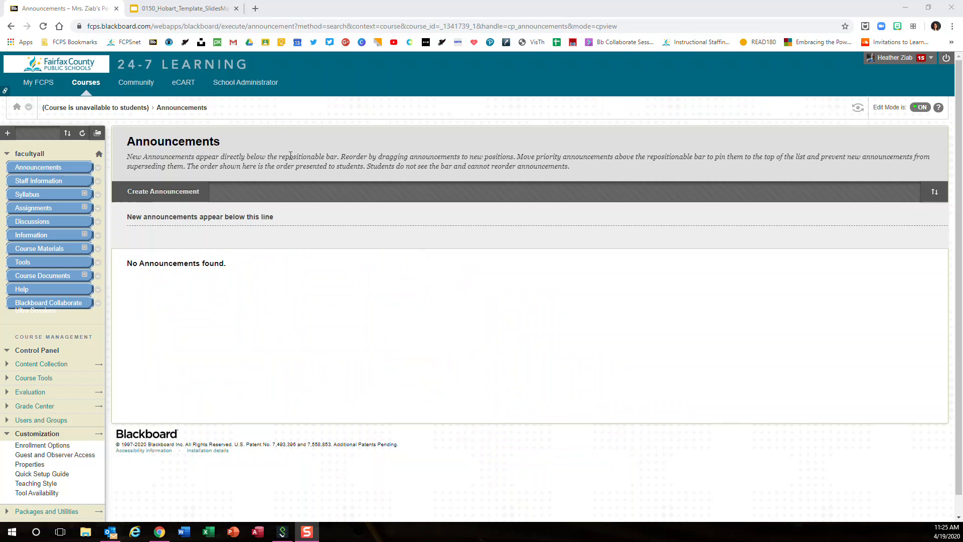
From the new Blackboard Collaborate link, create a session named for the teacher's Period 1 Wednesday Class and turn off guest access.
click(54, 307)
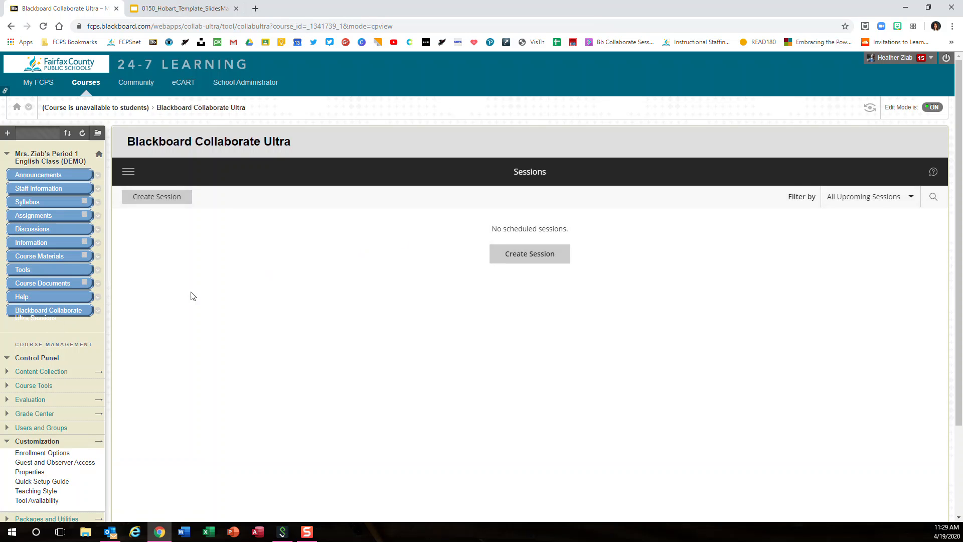
click(185, 199)
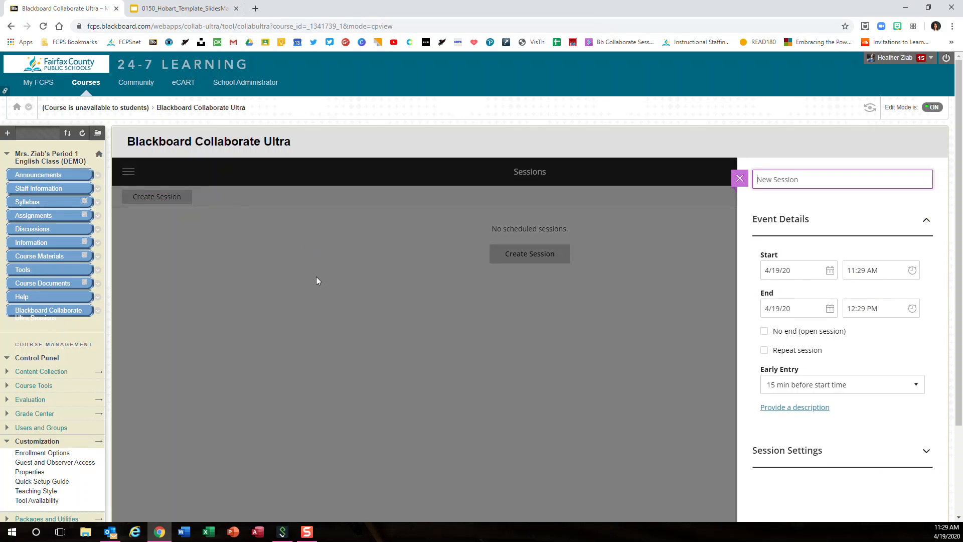
text(Mrs. Ziab's Period 1 Wednesday Class)
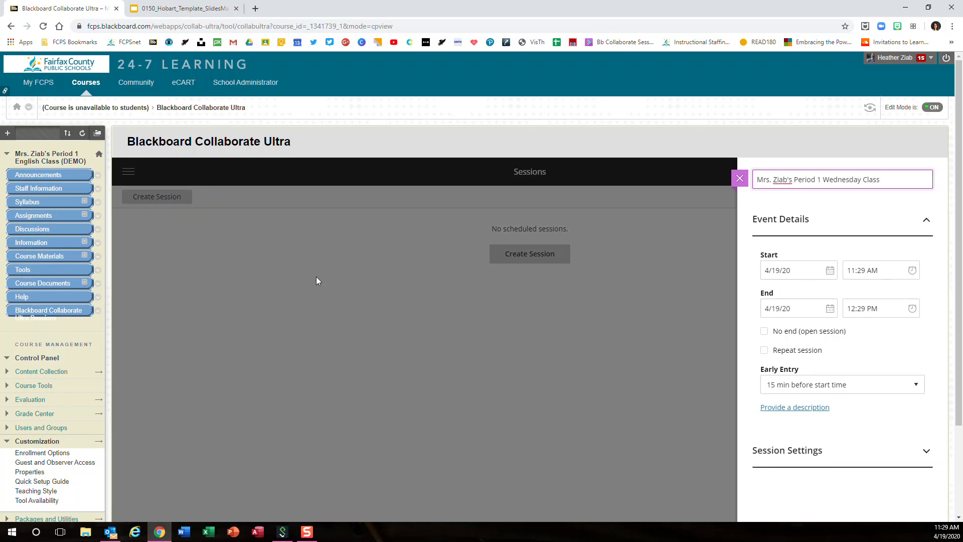
key(Return)
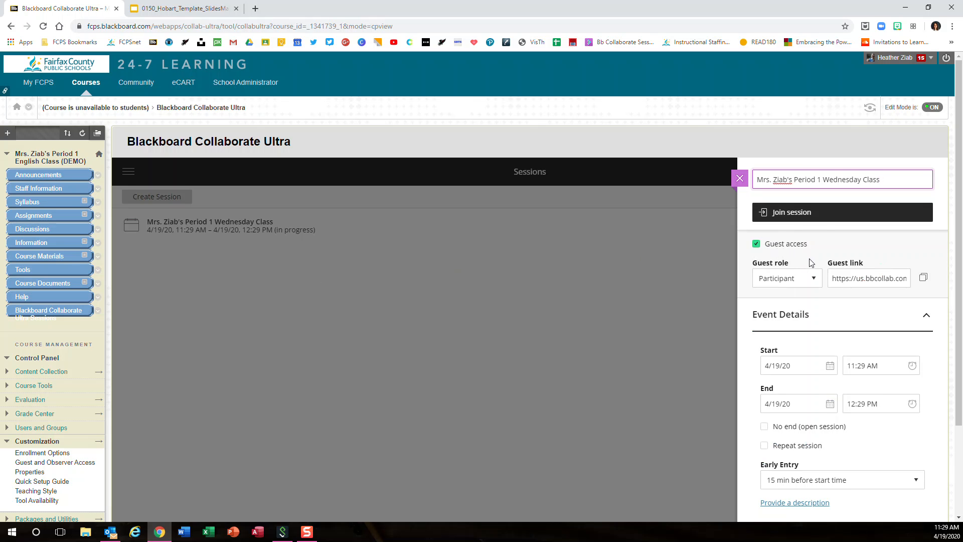
click(756, 244)
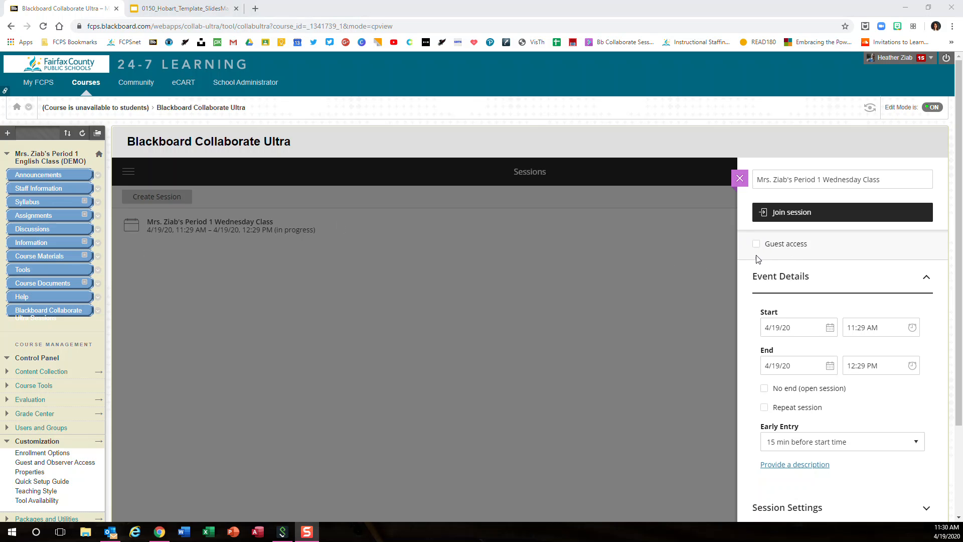
Schedule the session for 4/22/20 from 9:15 AM to 10:00 AM.
scroll(744, 279, down, 1)
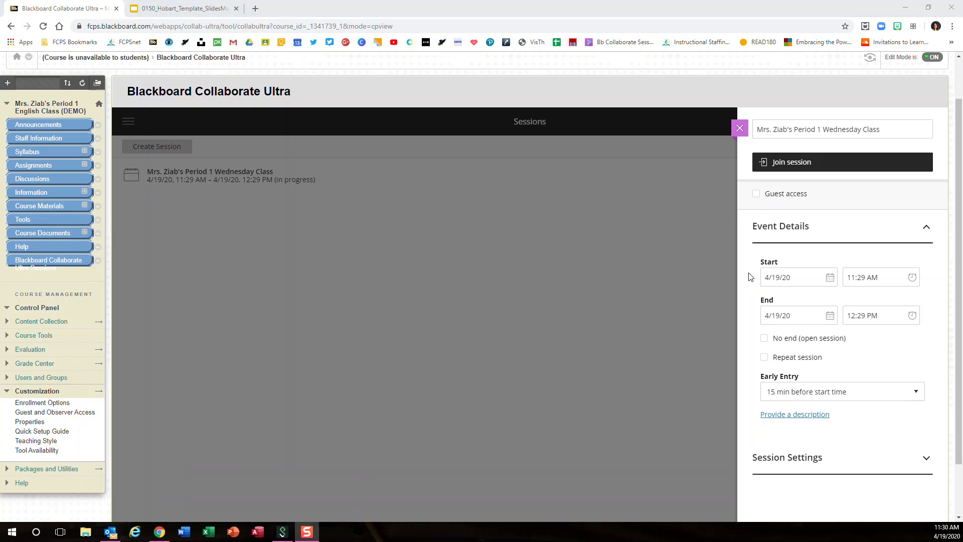
click(830, 279)
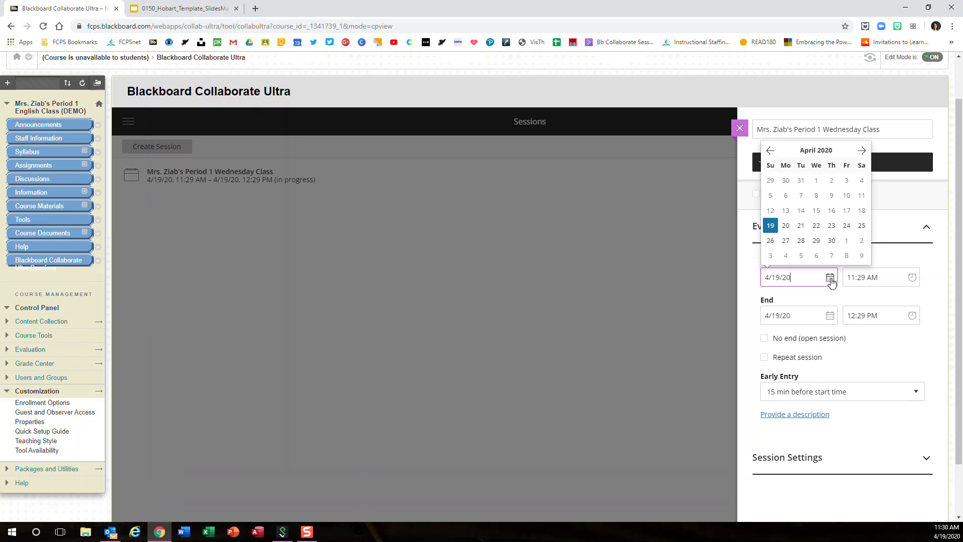
click(817, 227)
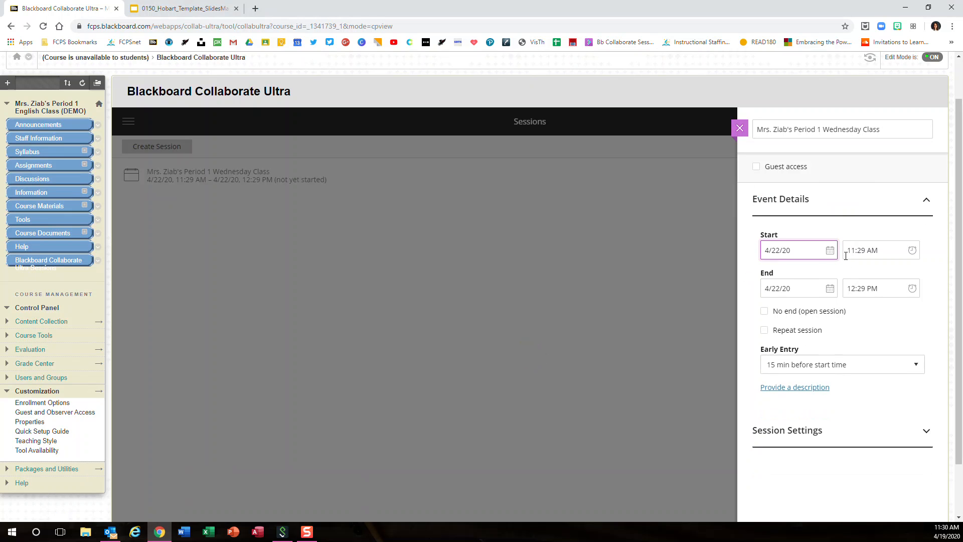
click(853, 253)
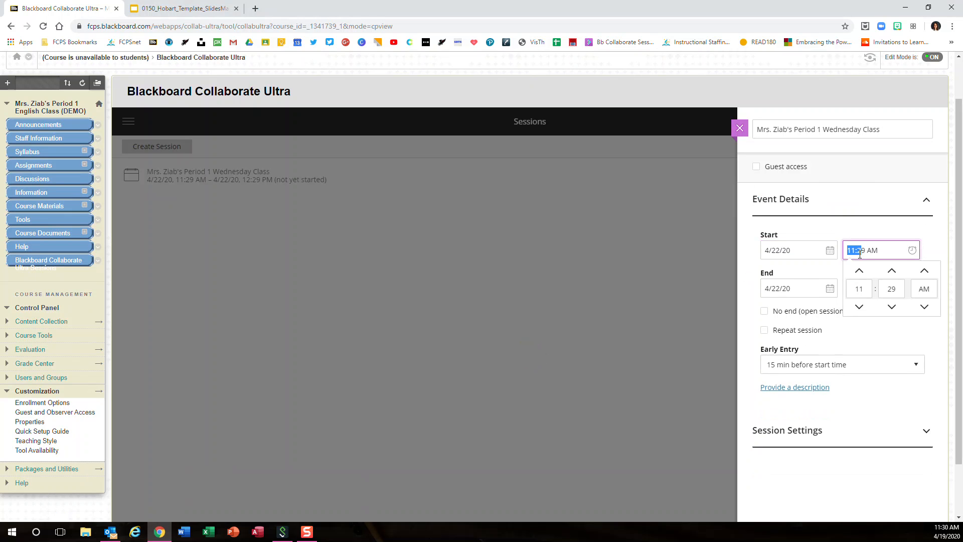
drag(847, 253, 863, 253)
text(9:00)
key(Tab)
key(Tab)
text(10:00)
click(924, 345)
click(924, 308)
click(931, 287)
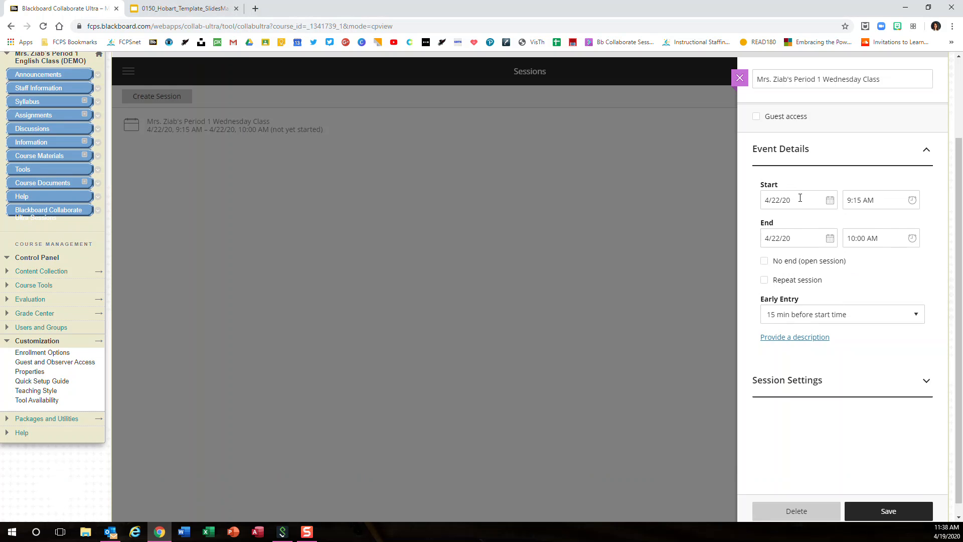
Make the session repeat weekly on Wednesdays, ending after 9 occurrences.
click(765, 282)
click(764, 284)
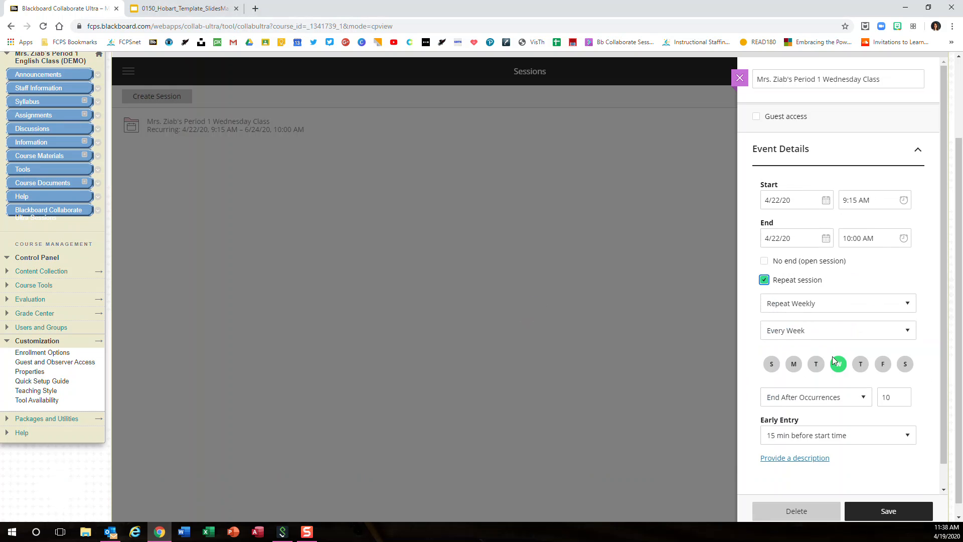
double_click(888, 398)
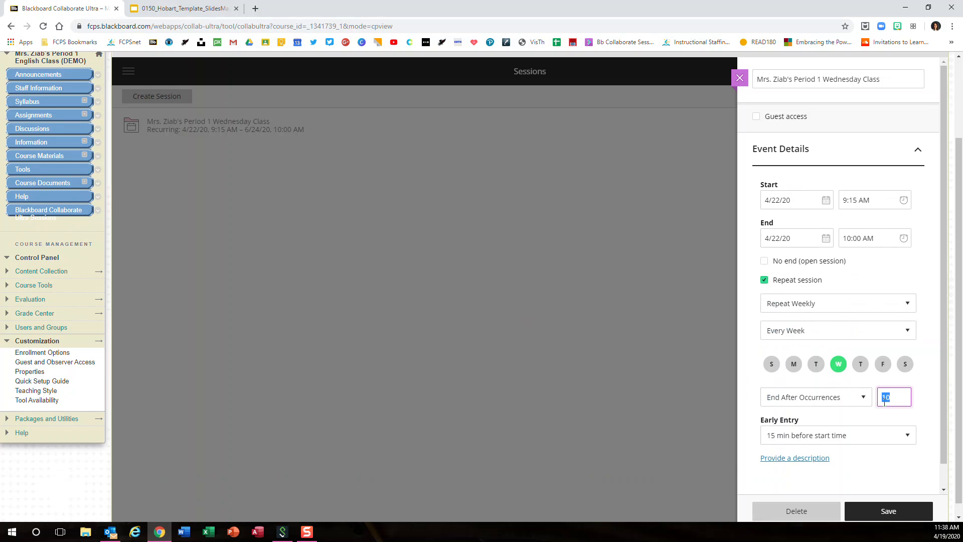
text(9)
click(926, 370)
Switch Early Entry to No early entry and set it back to 15 min before start time.
scroll(925, 371, down, 1)
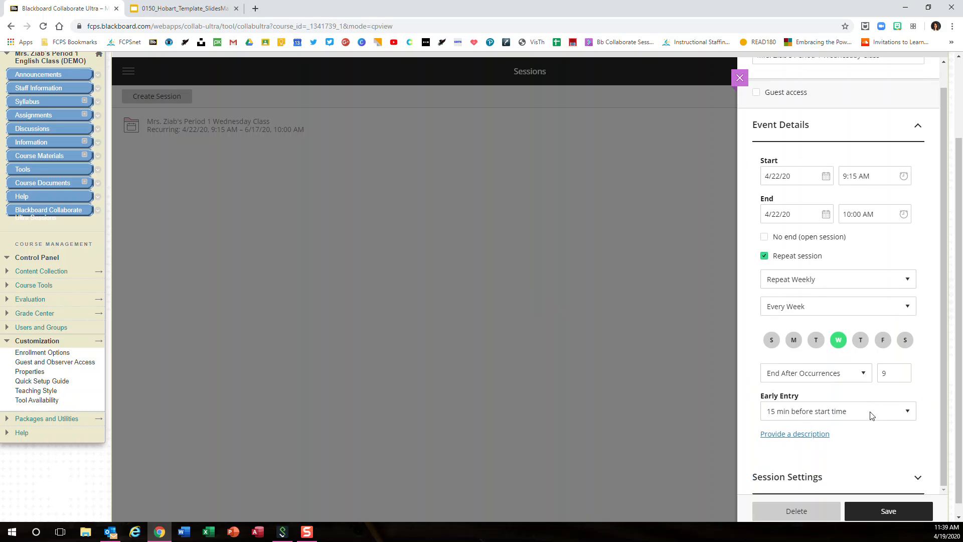
click(842, 409)
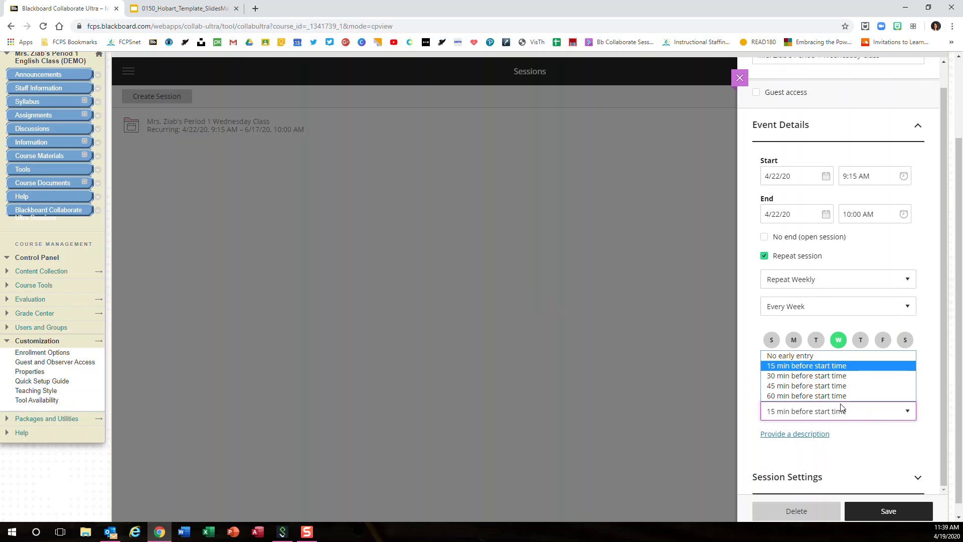
click(812, 356)
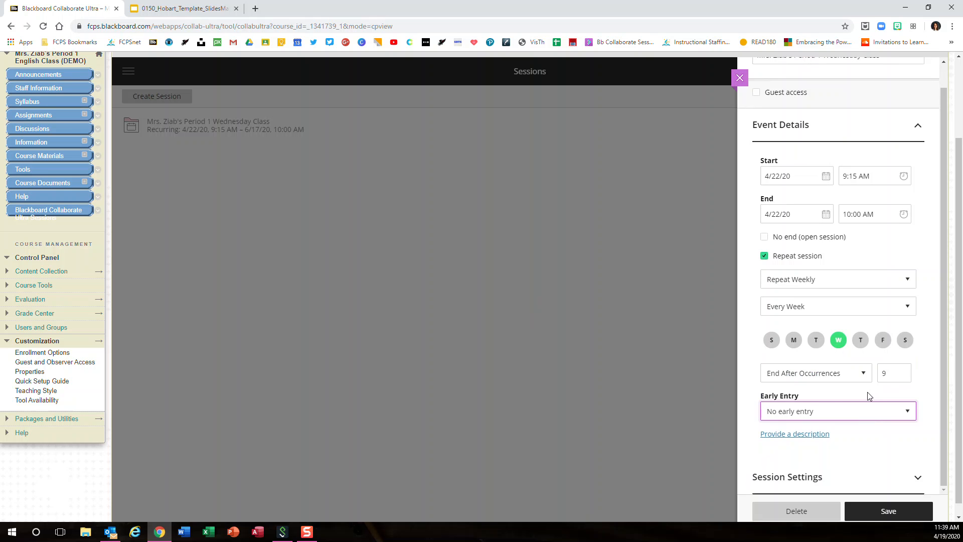
click(830, 416)
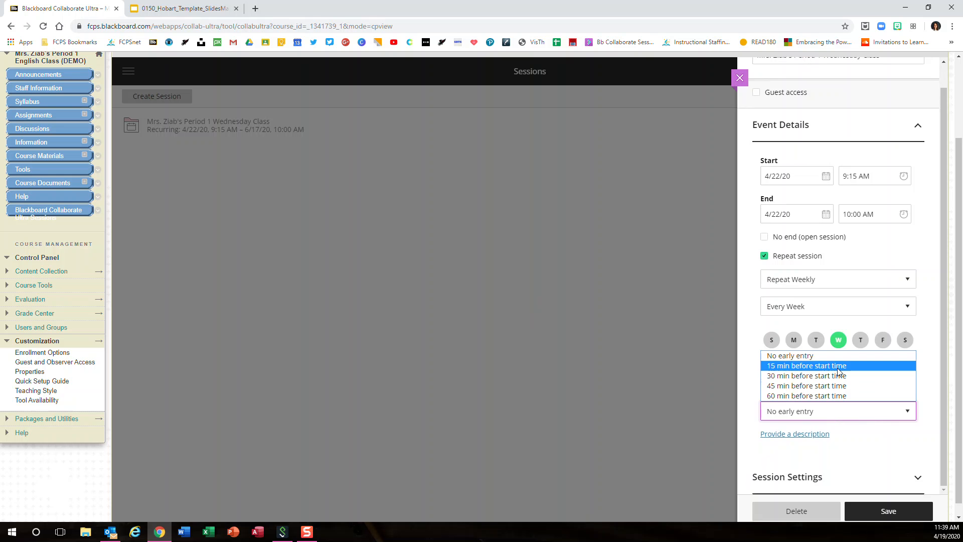
click(832, 365)
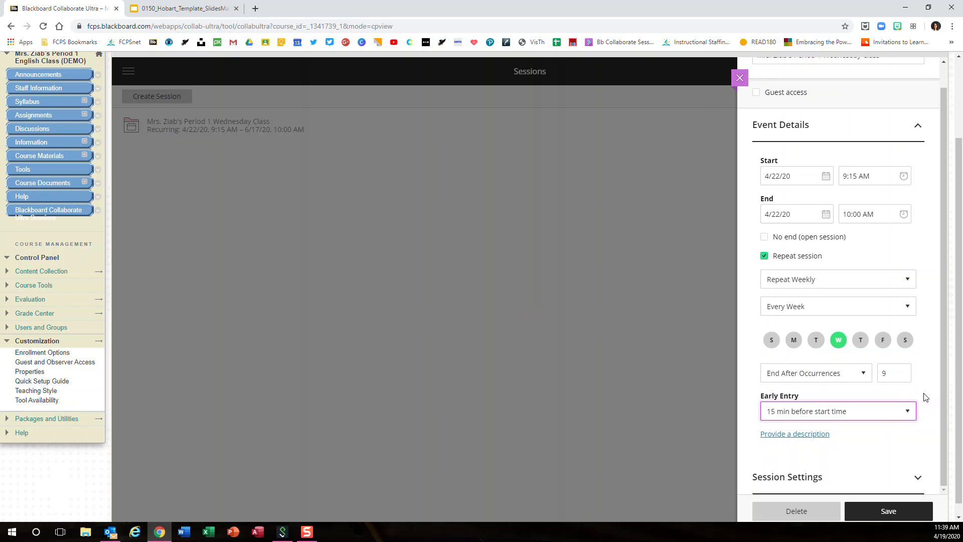
In the session settings, anonymize chat messages and disable participants' audio, video, chat posting and whiteboard drawing.
scroll(925, 397, down, 1)
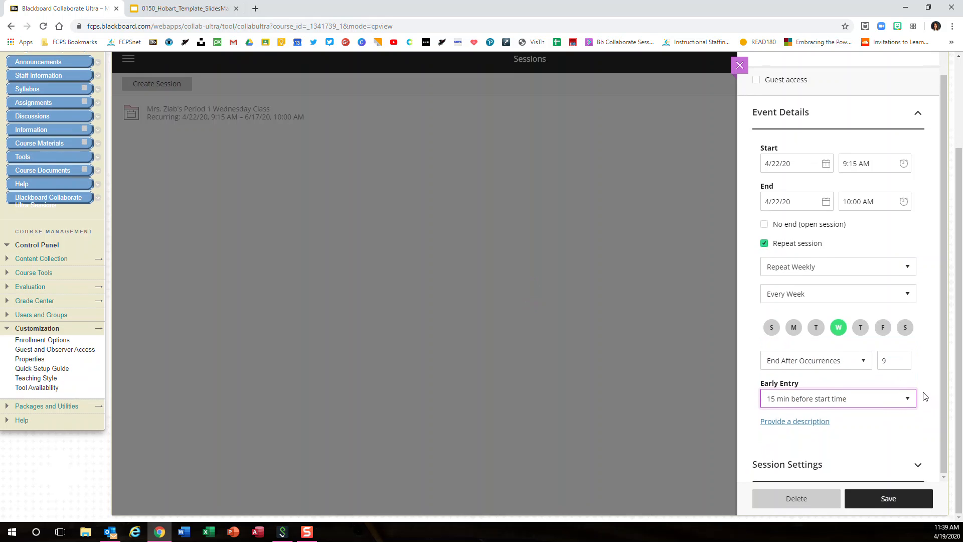
click(883, 469)
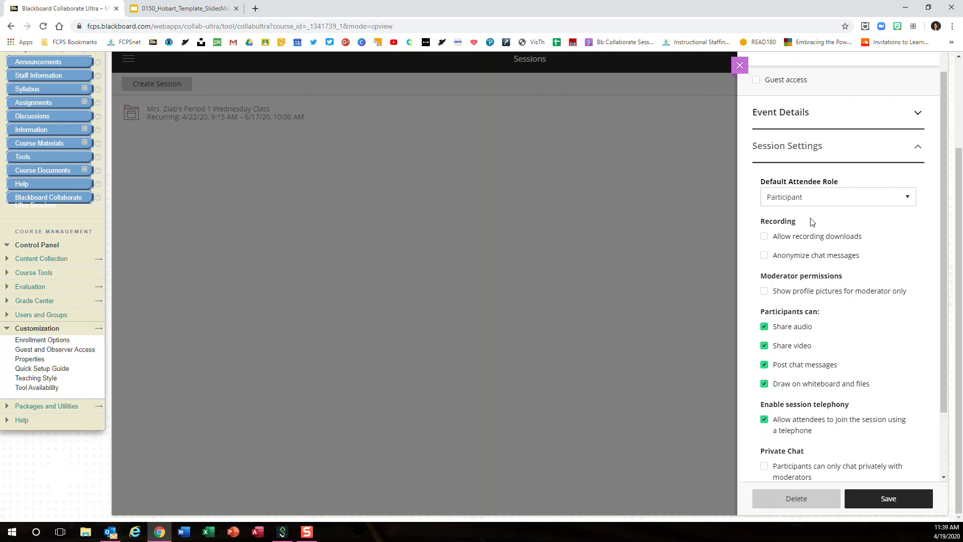
click(764, 257)
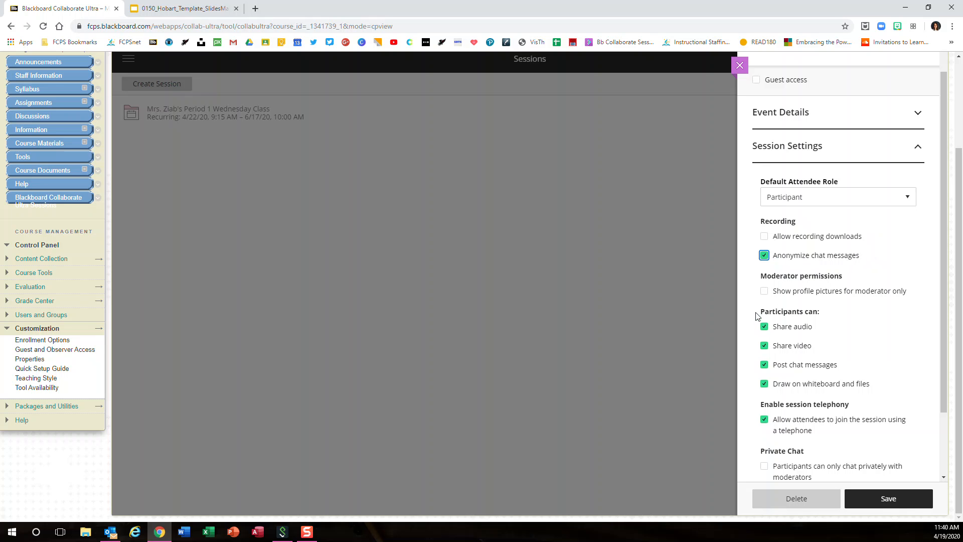
click(763, 327)
click(763, 346)
click(764, 364)
click(763, 384)
Restrict participants' private chat to moderators, show profile pictures for moderator only, and save the session.
scroll(750, 354, down, 1)
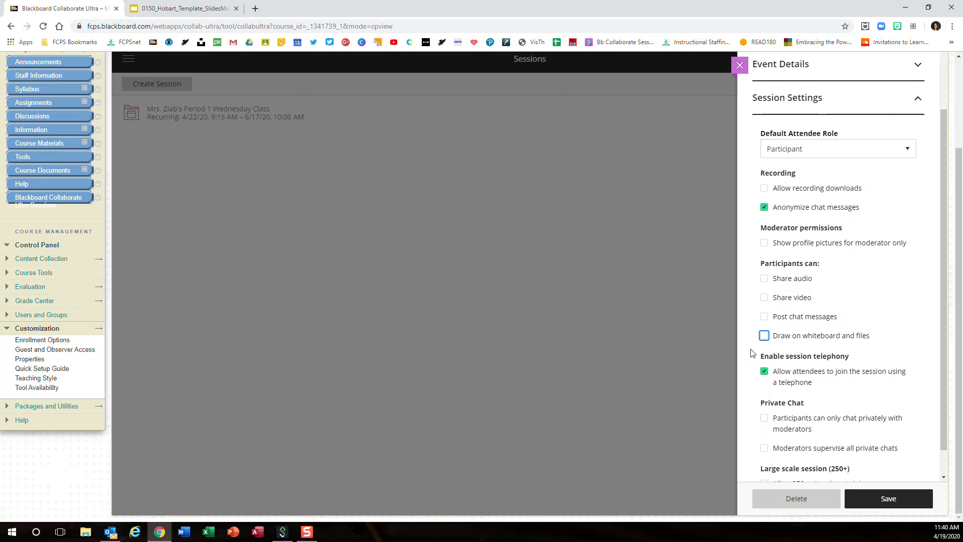
click(763, 416)
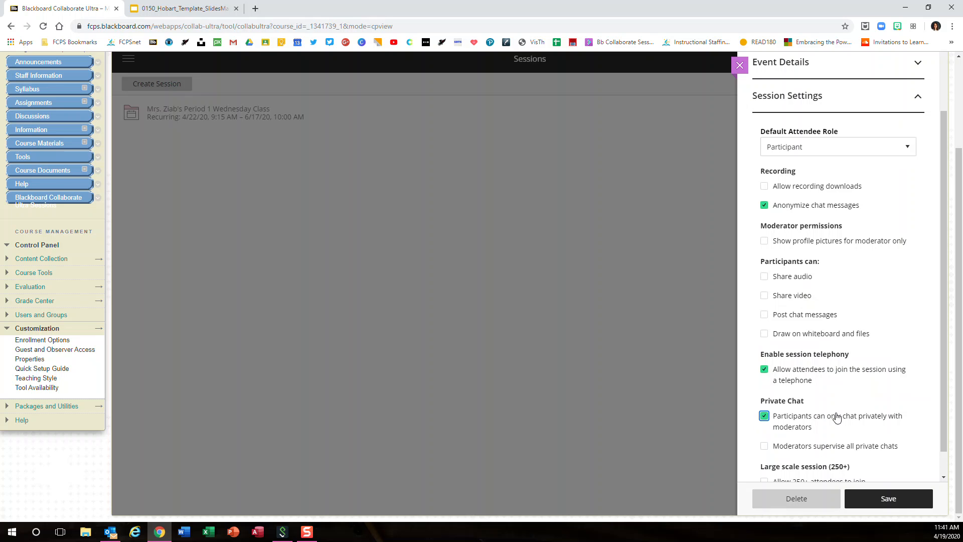
scroll(844, 423, up, 1)
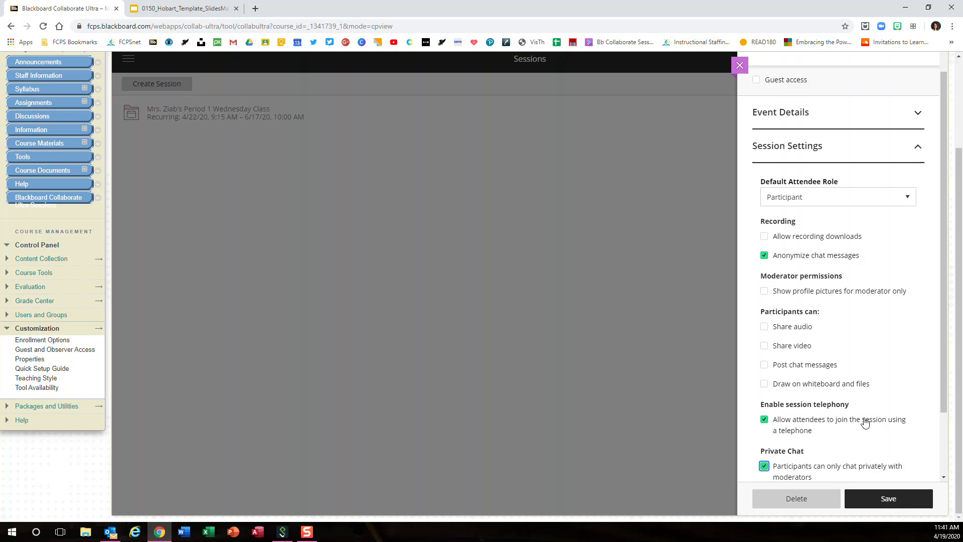
scroll(864, 424, down, 1)
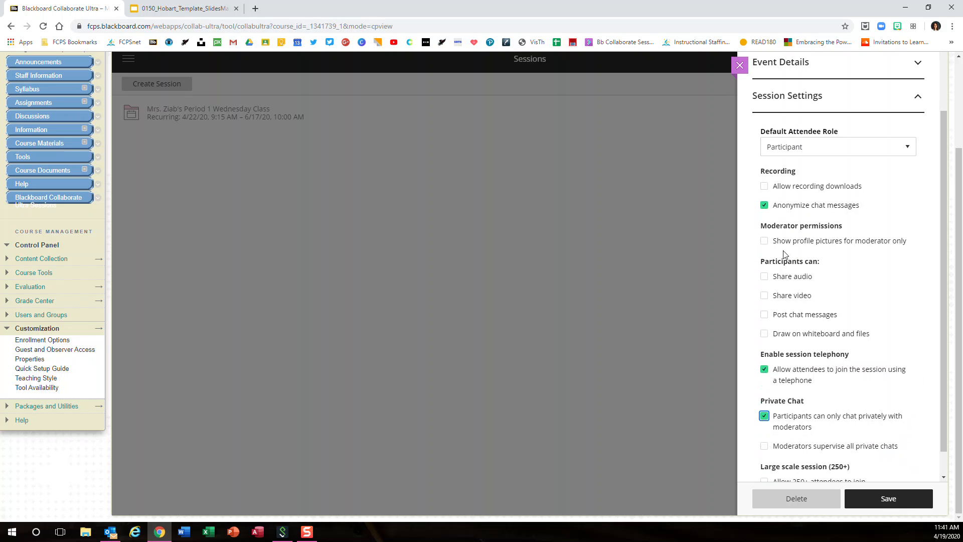
click(764, 243)
scroll(919, 335, down, 1)
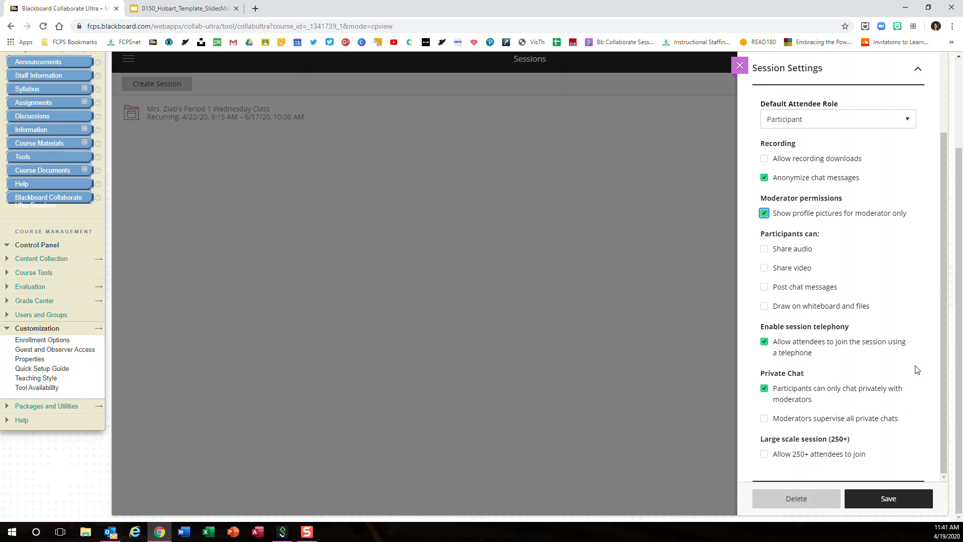
click(892, 501)
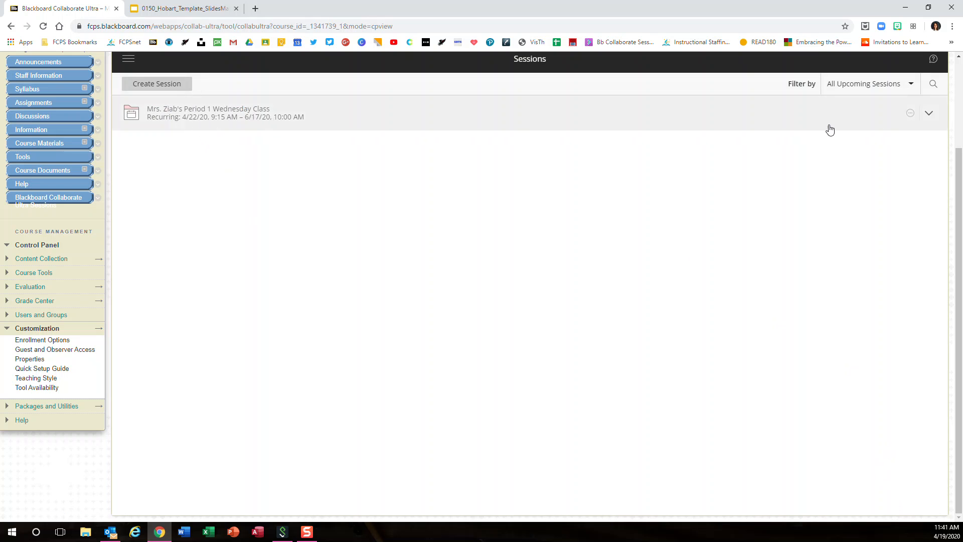
Expand the recurring session and delete its 6/17/20 occurrence.
click(929, 114)
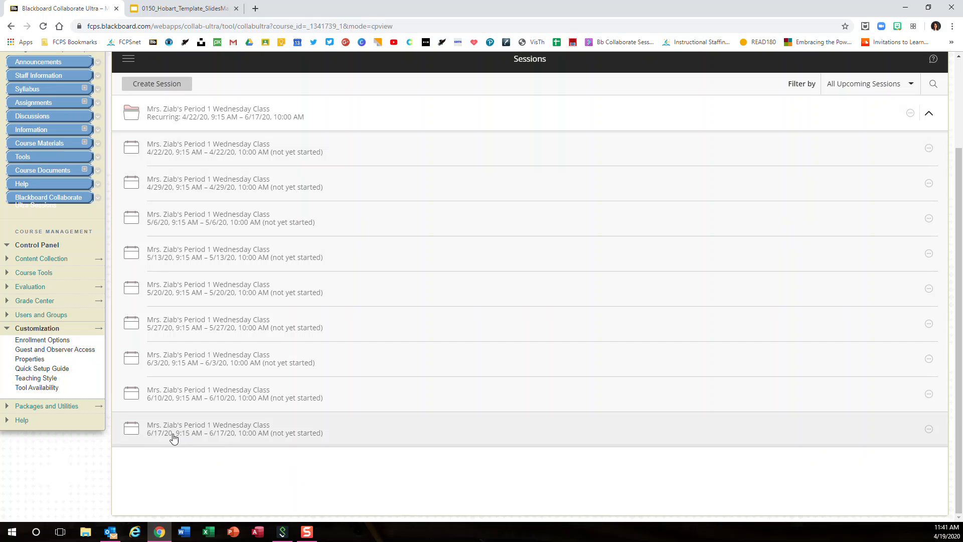
click(929, 430)
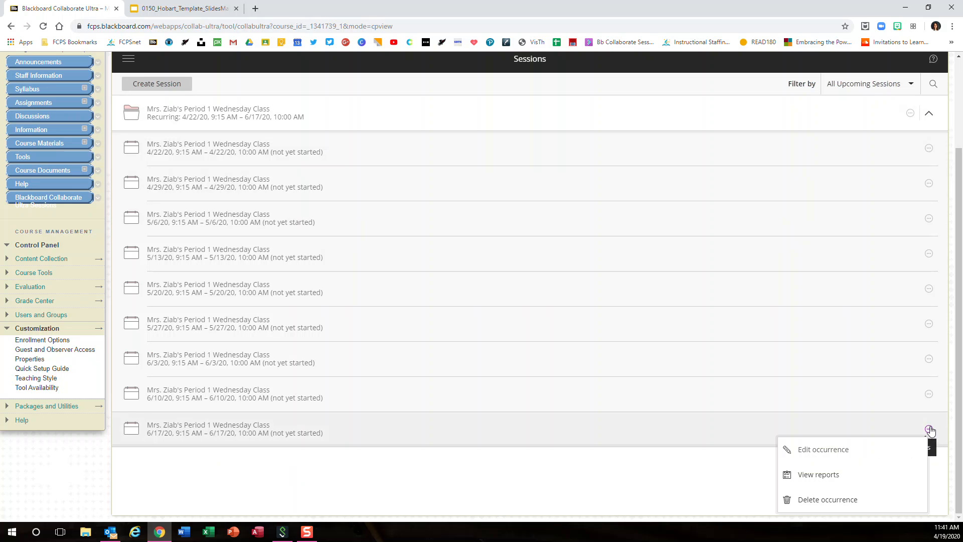
click(866, 500)
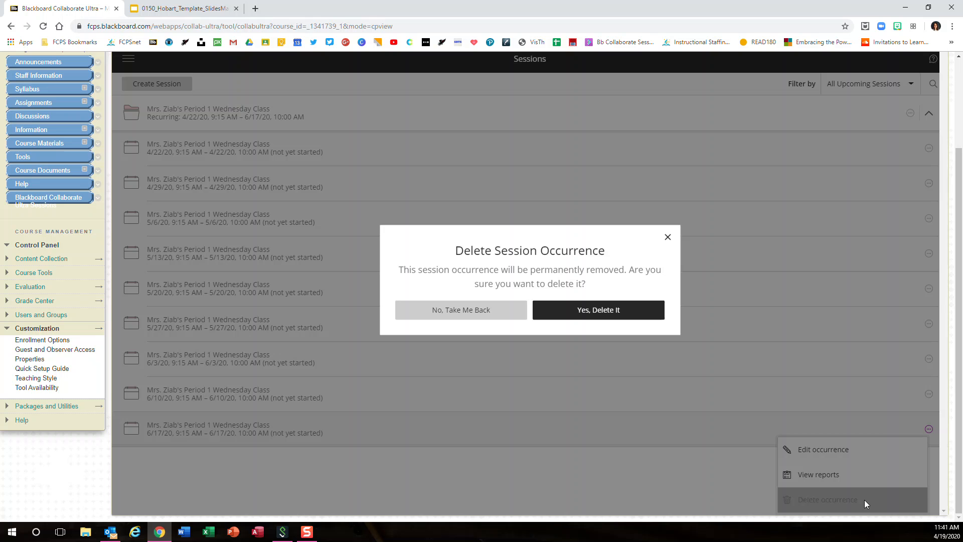
click(635, 317)
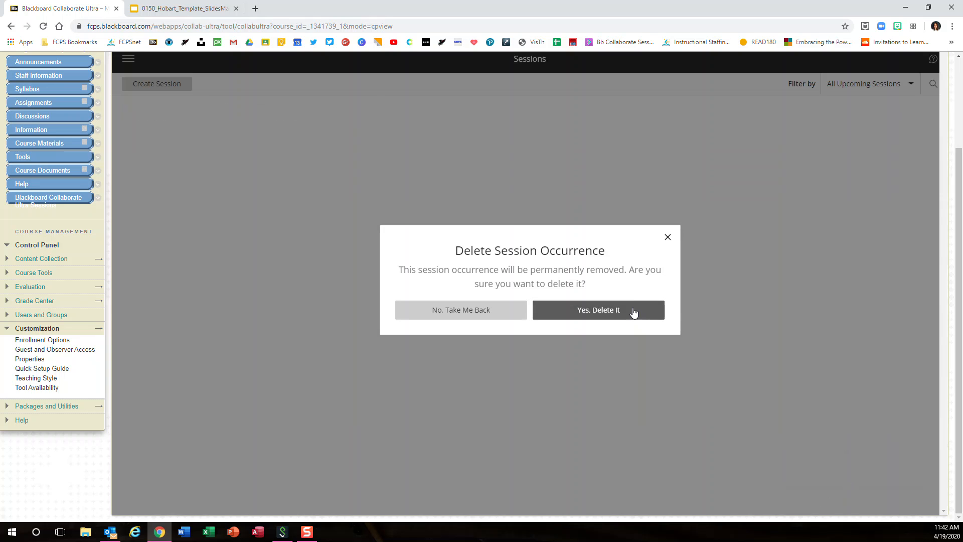